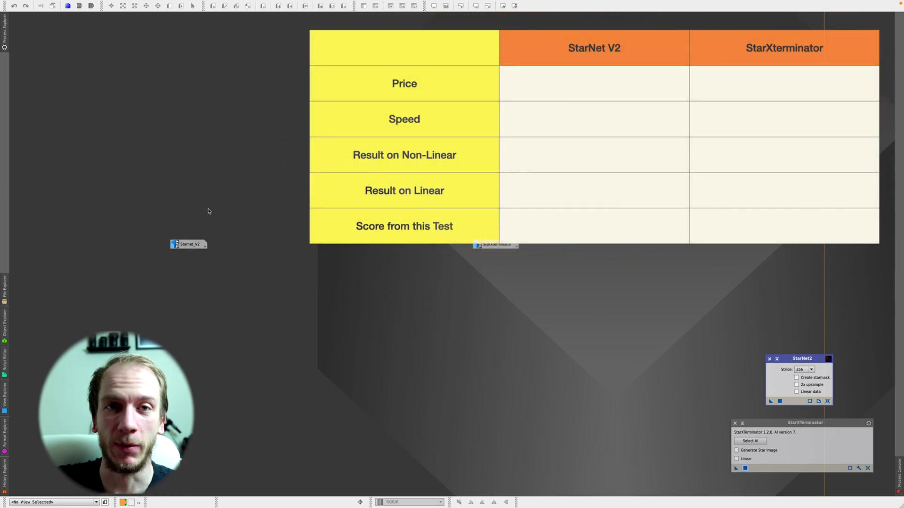
Move the minimized Starnet_V2 image icon to the left of the workspace
left_click_drag(200, 244, 118, 243)
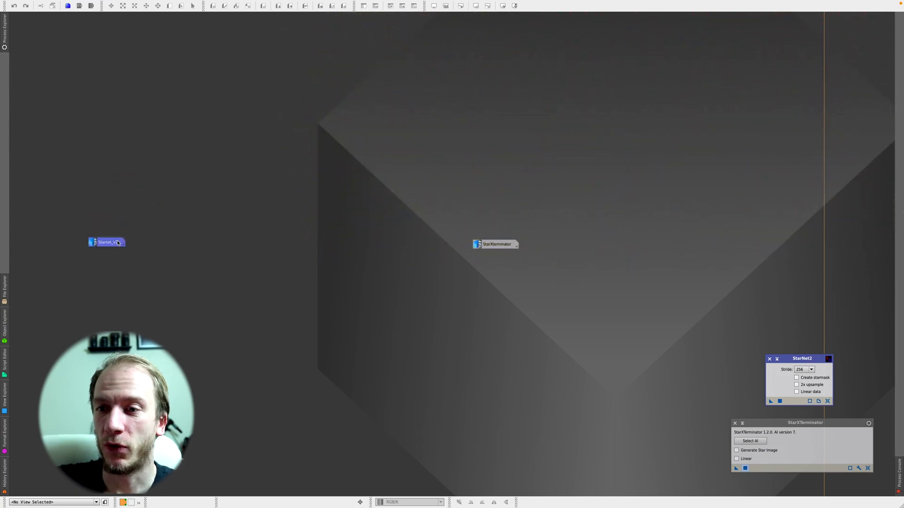
Put the StarXterminator icon beside Starnet_V2 and stack the StarXTerminator panel under StarNet2
left_click_drag(496, 244, 187, 242)
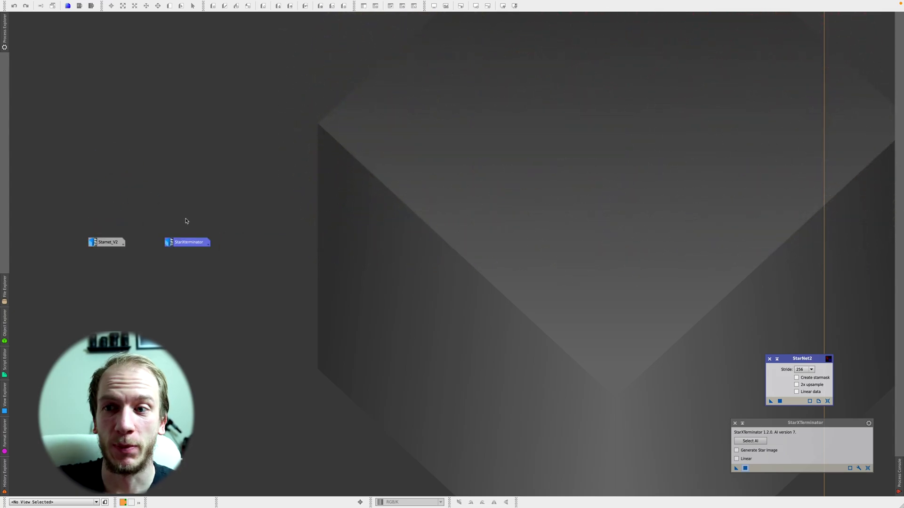
left_click(186, 221)
left_click_drag(800, 358, 724, 196)
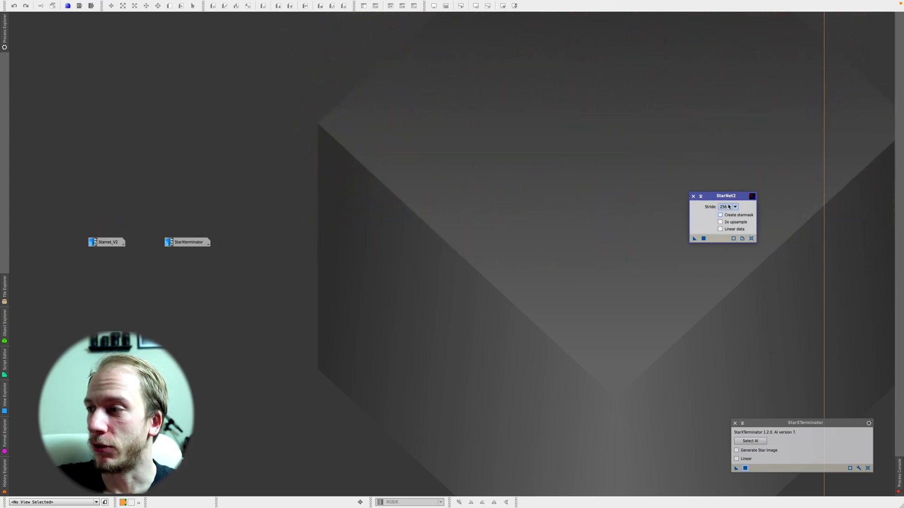
left_click_drag(807, 424, 732, 276)
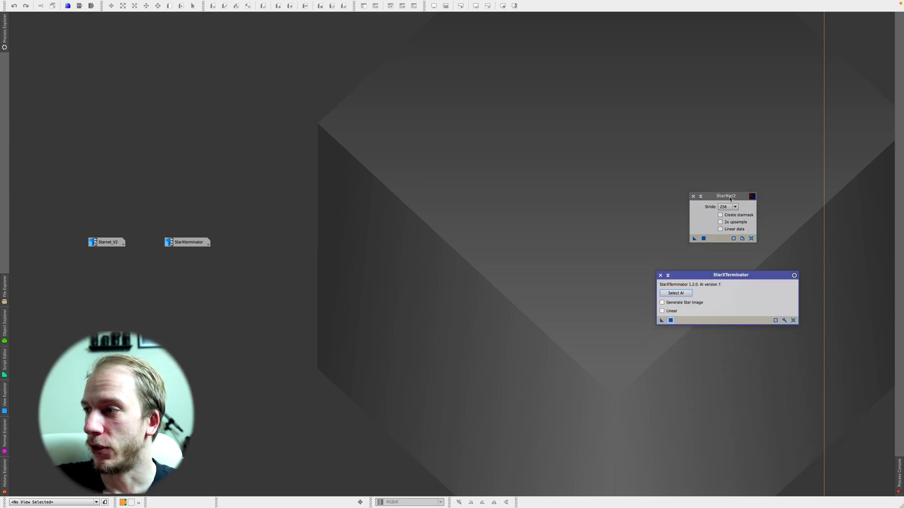
left_click_drag(727, 196, 700, 189)
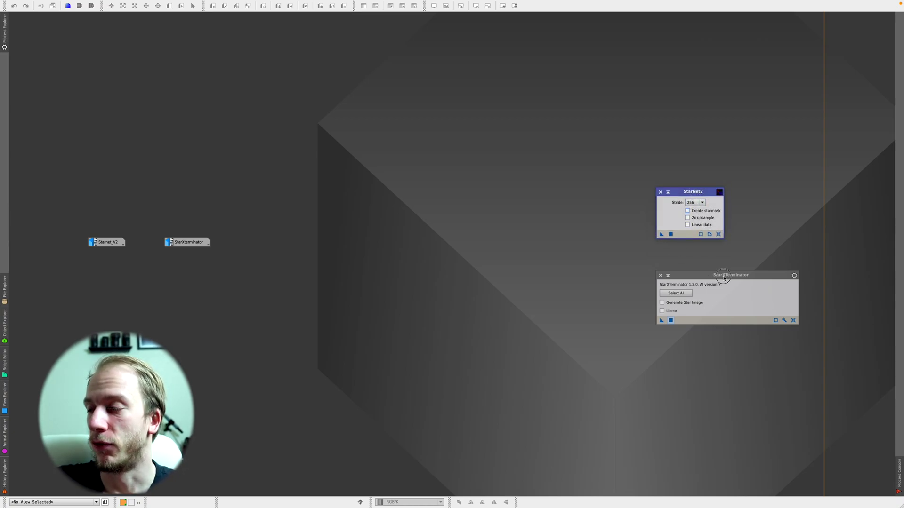
left_click_drag(697, 274, 687, 243)
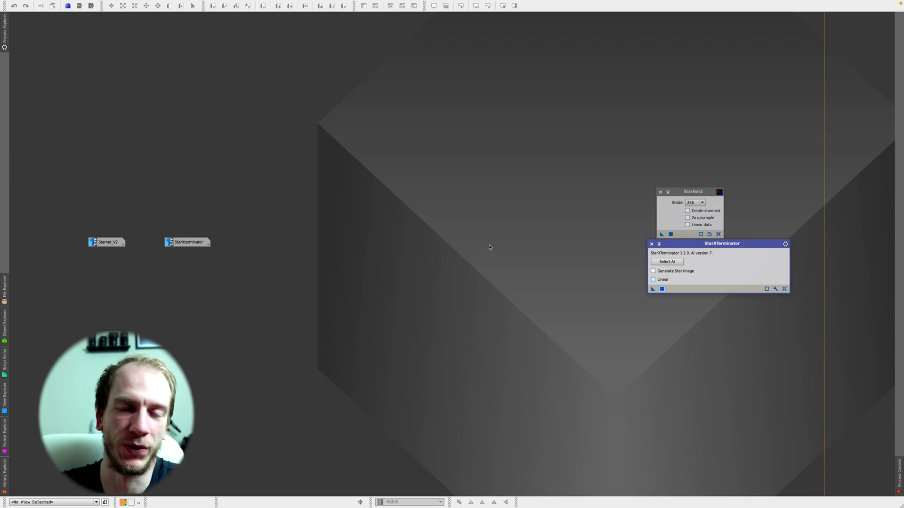
Park both tool panels at the top right and spread the two image icons apart
left_click_drag(658, 187, 792, 106)
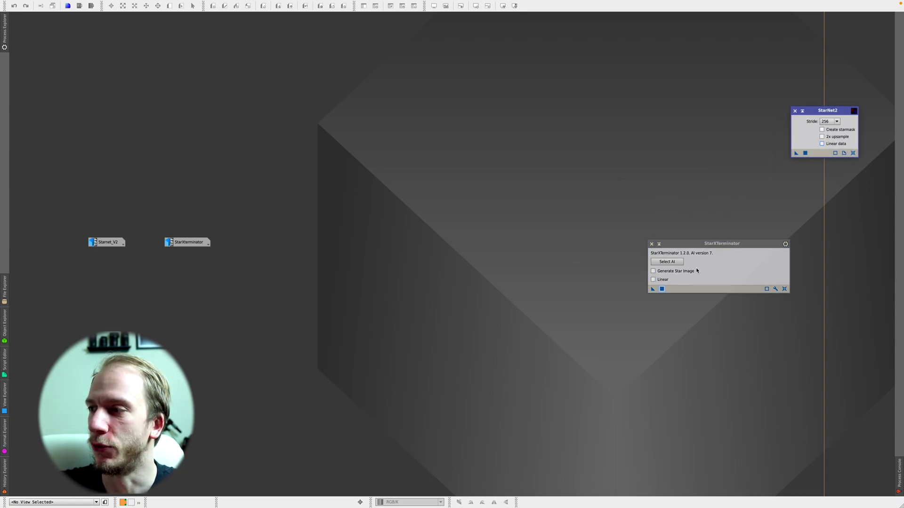
left_click_drag(704, 243, 796, 162)
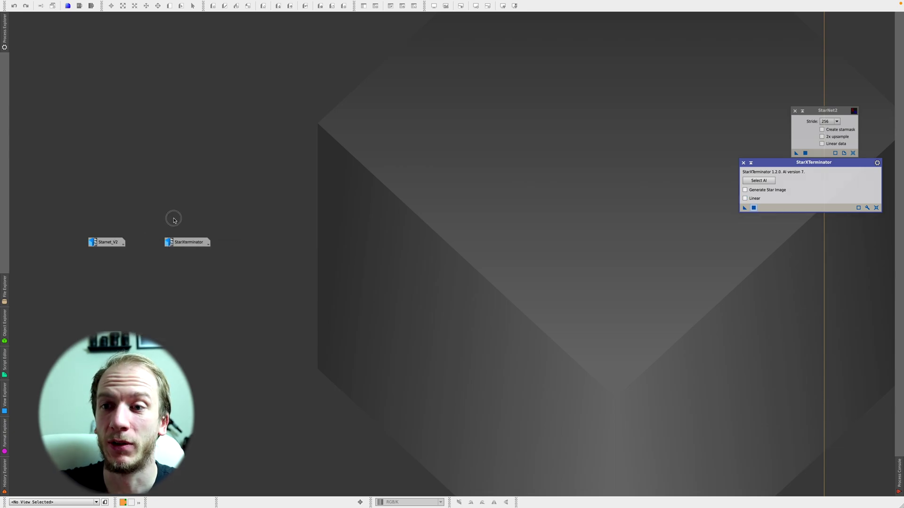
left_click_drag(108, 243, 86, 194)
left_click_drag(188, 243, 593, 229)
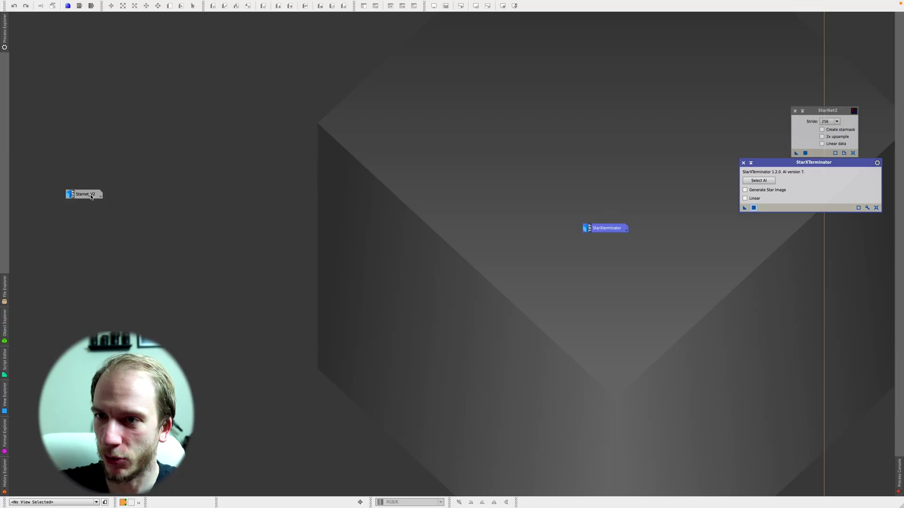
left_click_drag(87, 194, 125, 257)
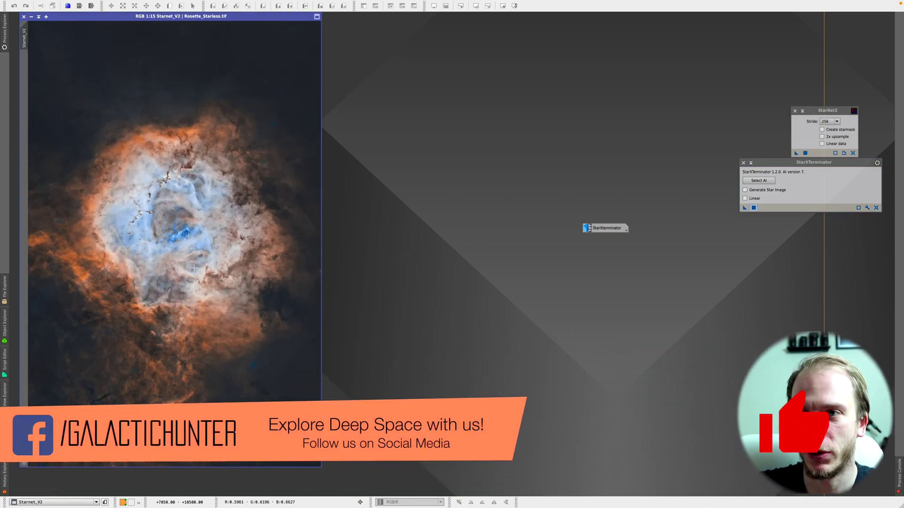
Shift the StarNet Rosette window left, zoom in to inspect it, zoom out, and move the StarXterminator icon nearer
left_click_drag(193, 19, 182, 19)
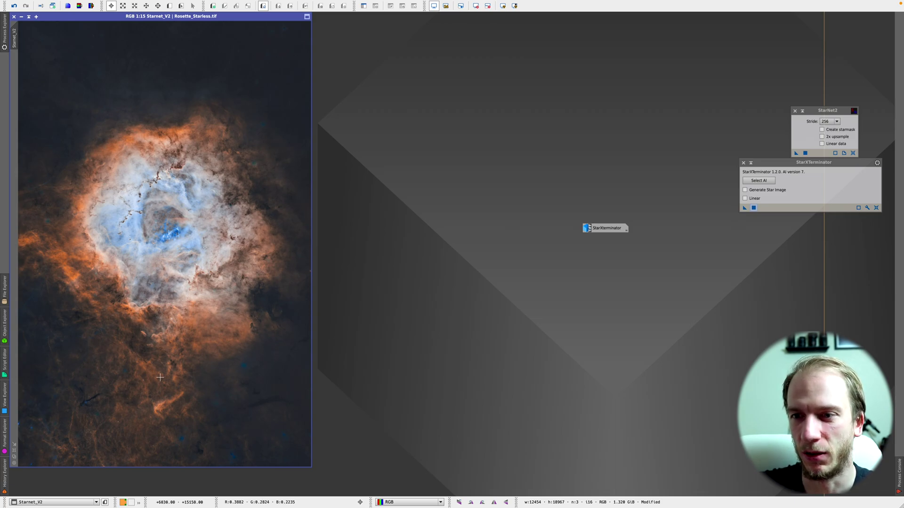
scroll(113, 444, "up", 3)
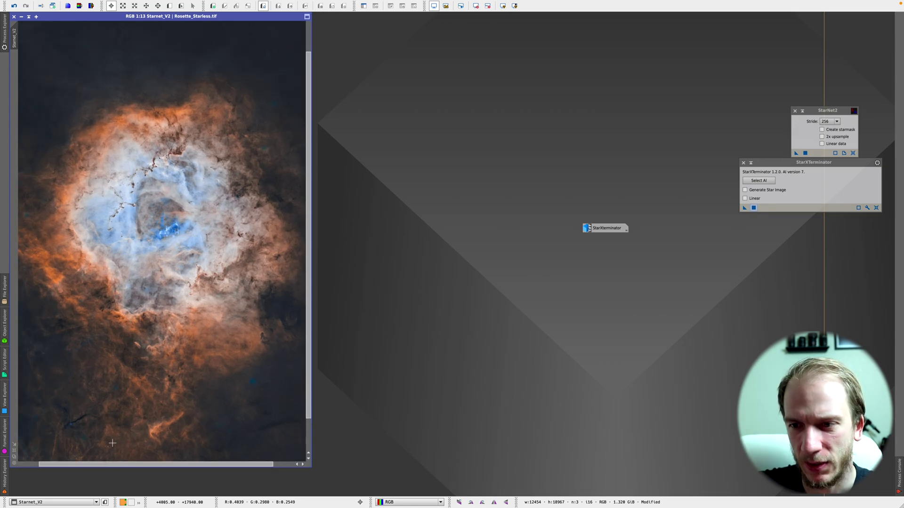
left_click_drag(310, 335, 294, 408)
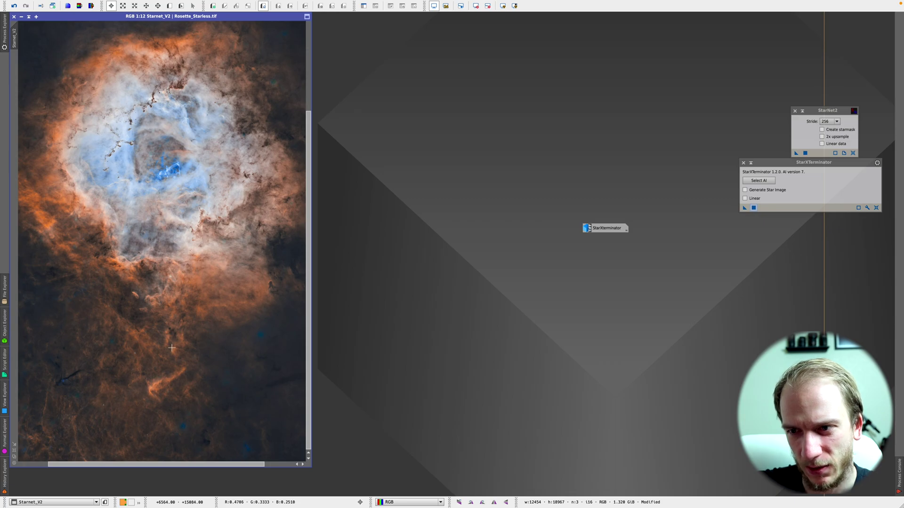
scroll(105, 405, "down", 2)
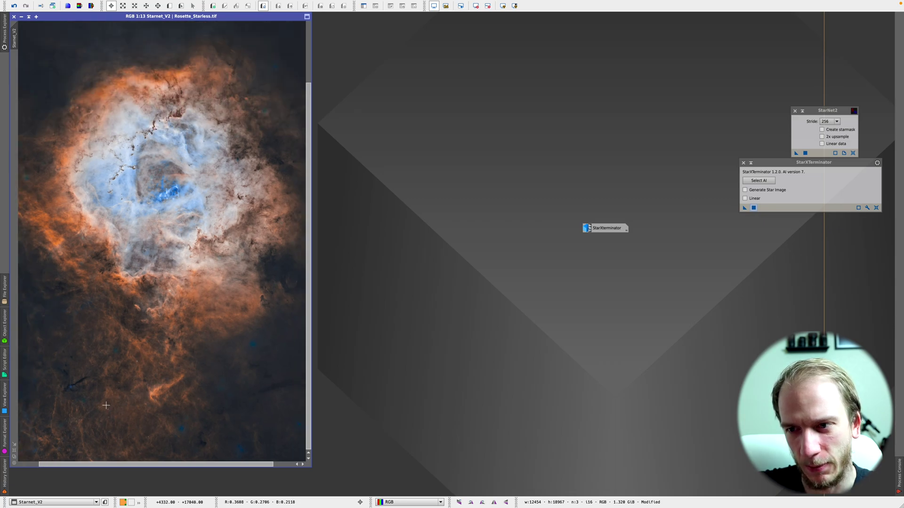
scroll(141, 385, "down", 1)
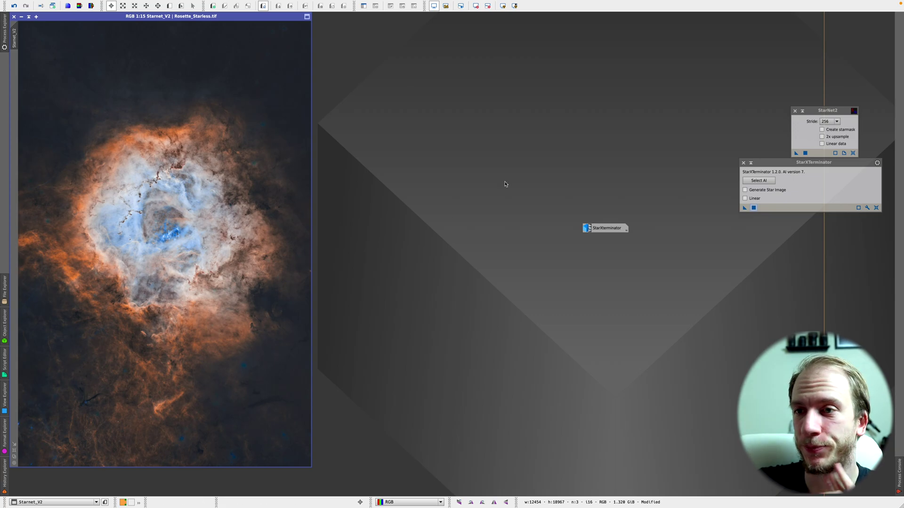
left_click_drag(603, 229, 475, 214)
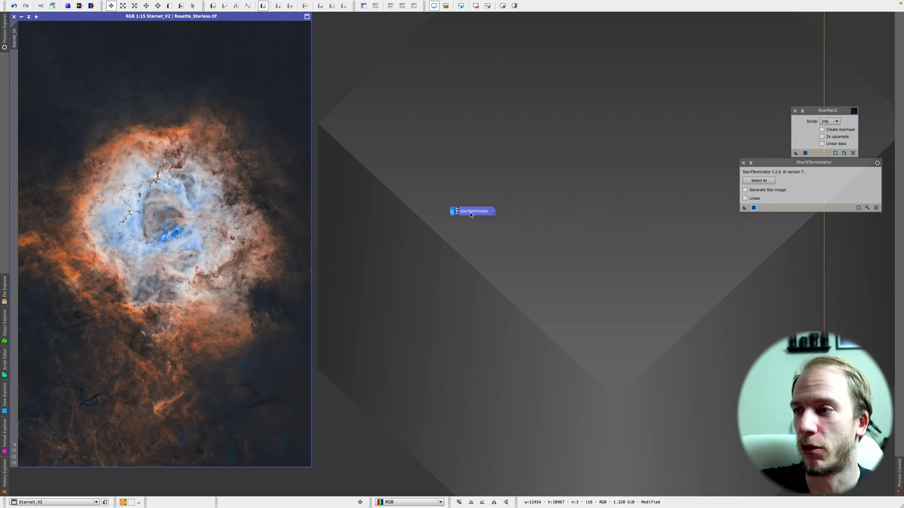
Open the StarXterminator Rosette result beside the StarNet window and zoom in to compare detail
double_click(476, 215)
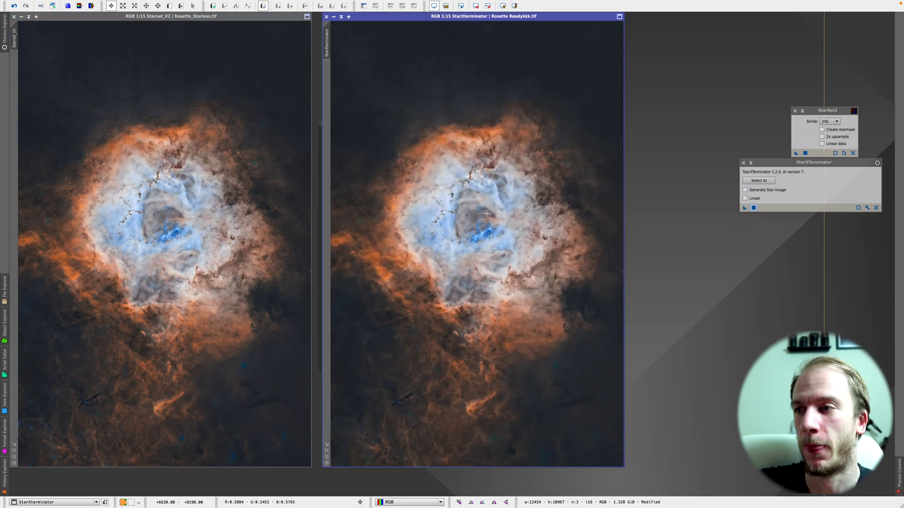
left_click_drag(462, 19, 453, 19)
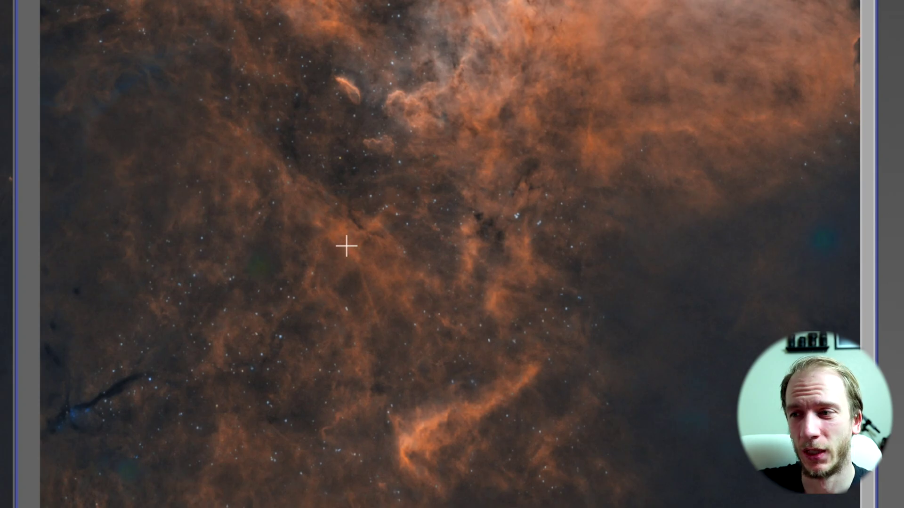
scroll(294, 365, "up", 1)
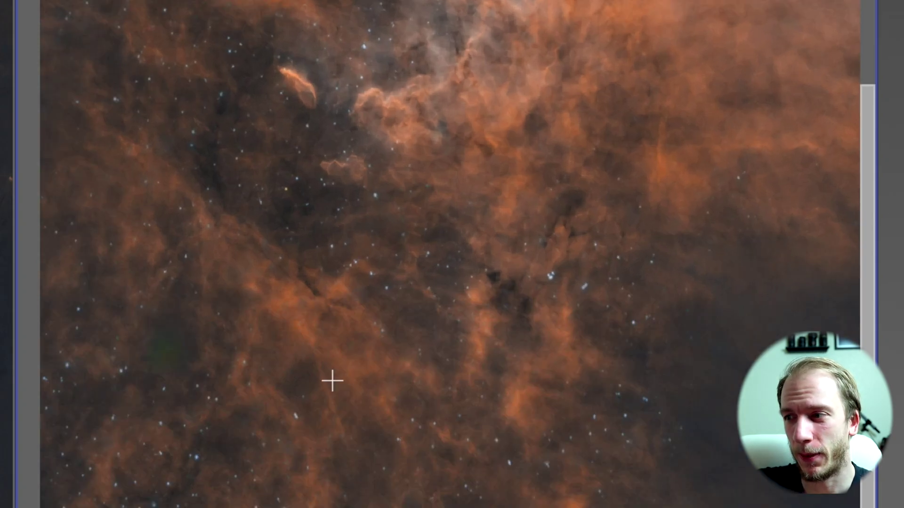
left_click_drag(868, 268, 868, 389)
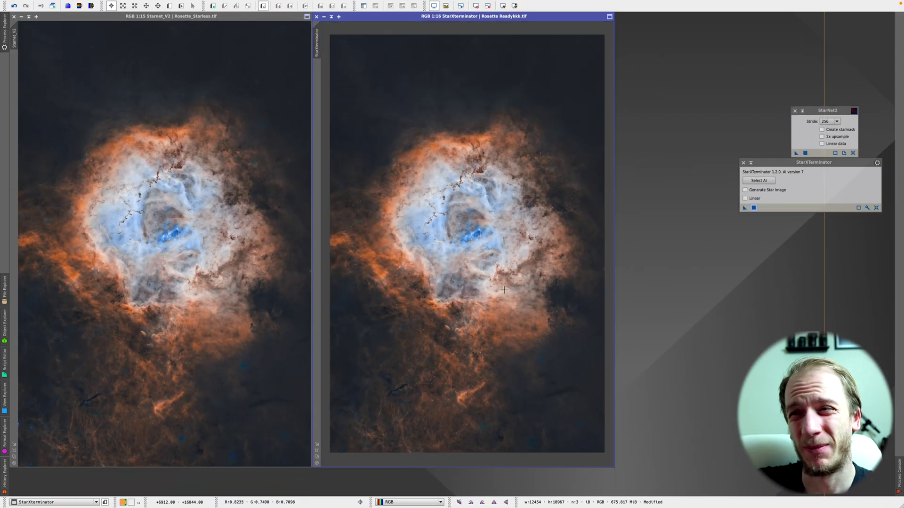
Close the Rosette windows and enable Linear in both StarNet2 and StarXTerminator
scroll(504, 290, "up", 1)
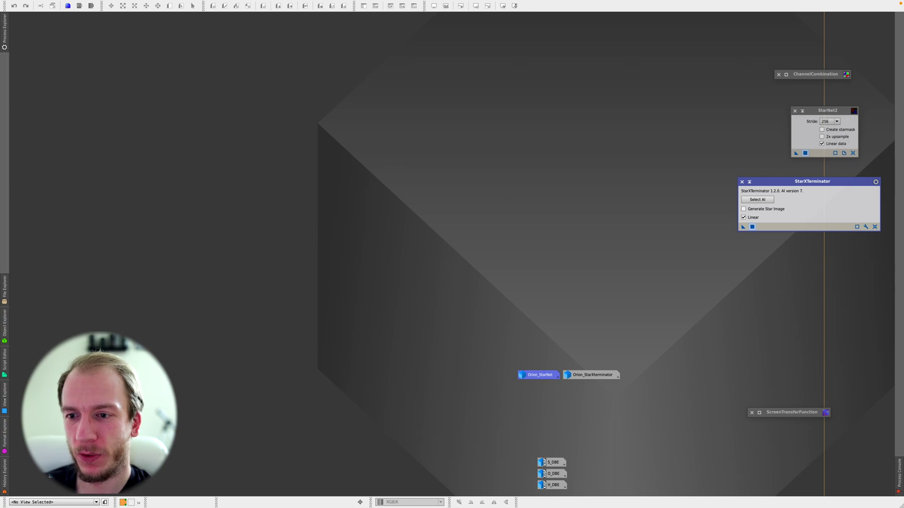
key("Delete")
Open the Orion_StarNet starless image and move the Orion_StarXterminator icon to the right
left_click_drag(592, 375, 142, 388)
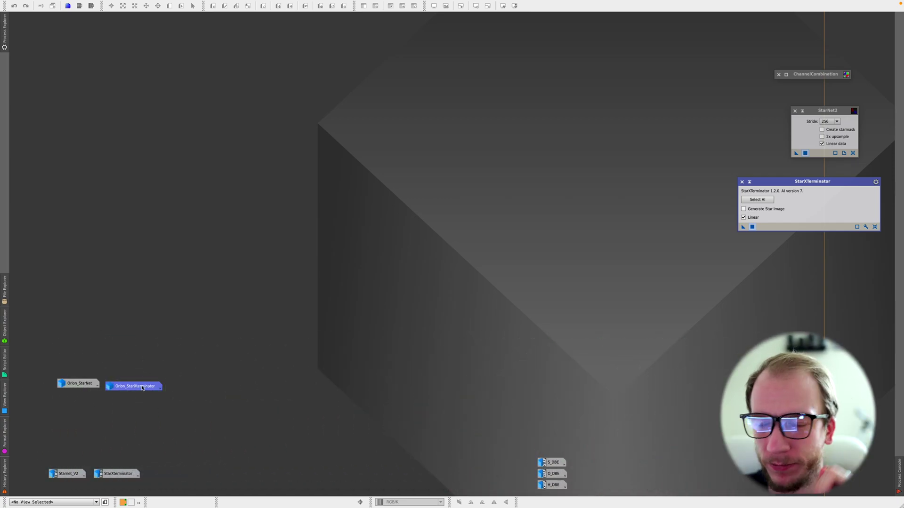
double_click(74, 383)
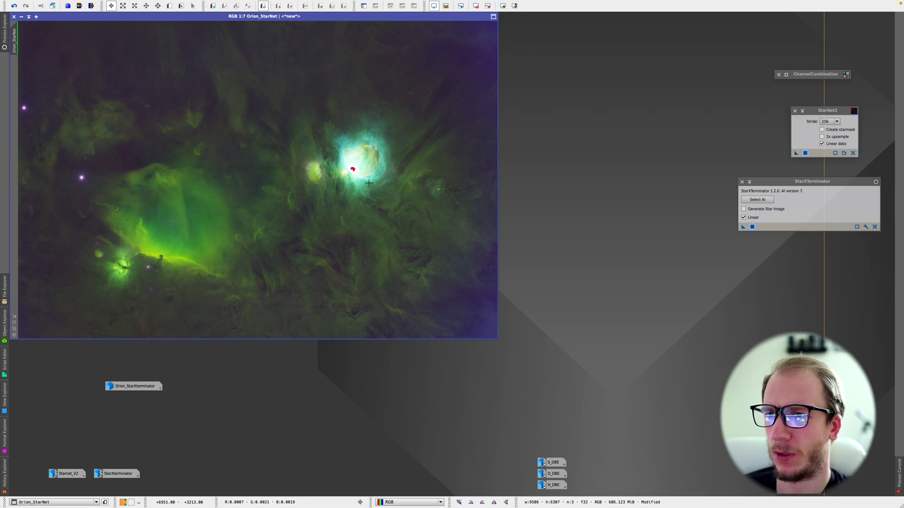
left_click_drag(140, 388, 714, 377)
left_click(14, 323)
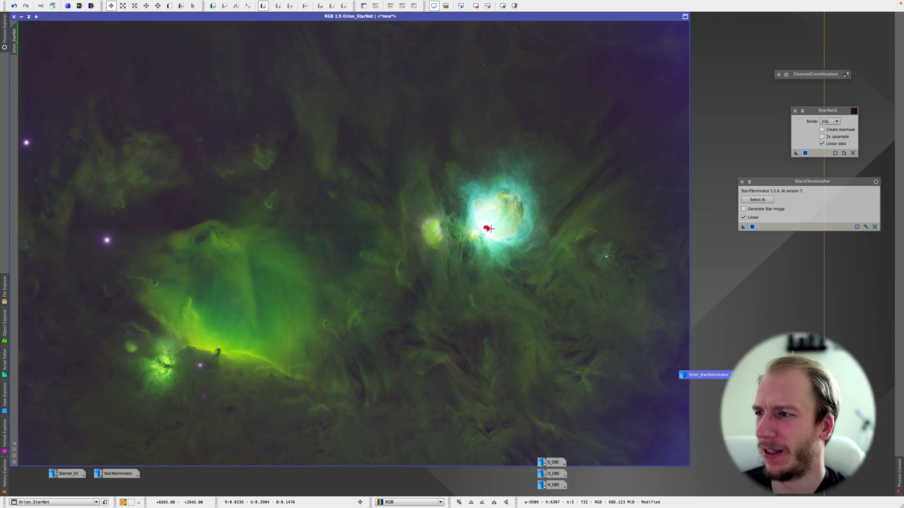
Zoom around the Orion_StarNet nebula, fit it to its window, and nudge the StarXterminator icon aside
scroll(497, 229, "up", 1)
scroll(496, 229, "up", 2)
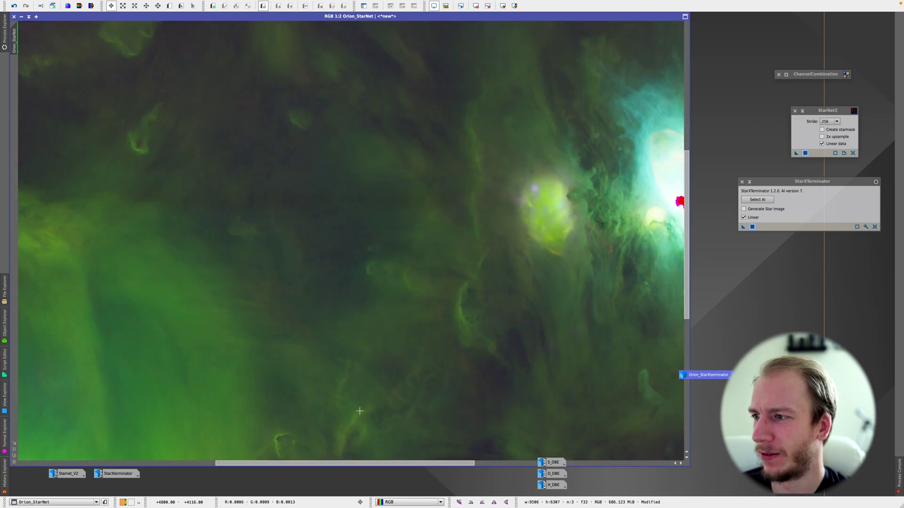
left_click_drag(328, 463, 404, 459)
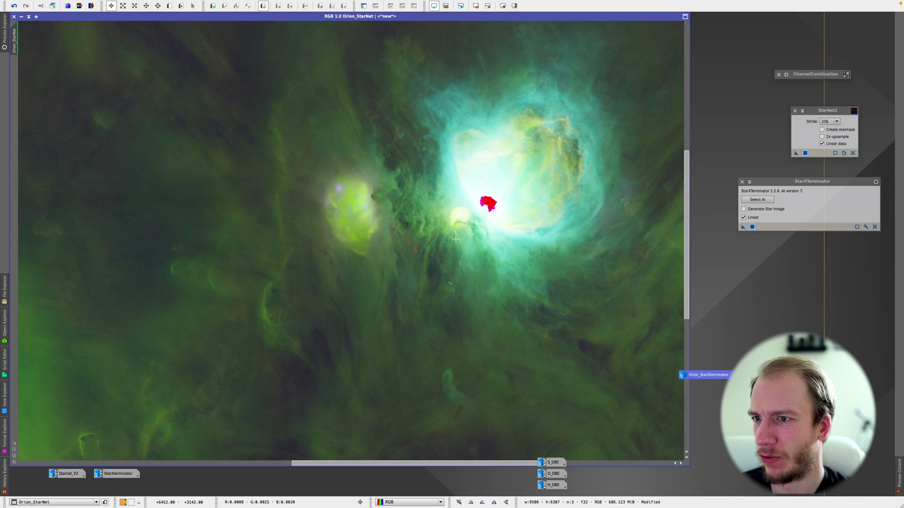
key("minus")
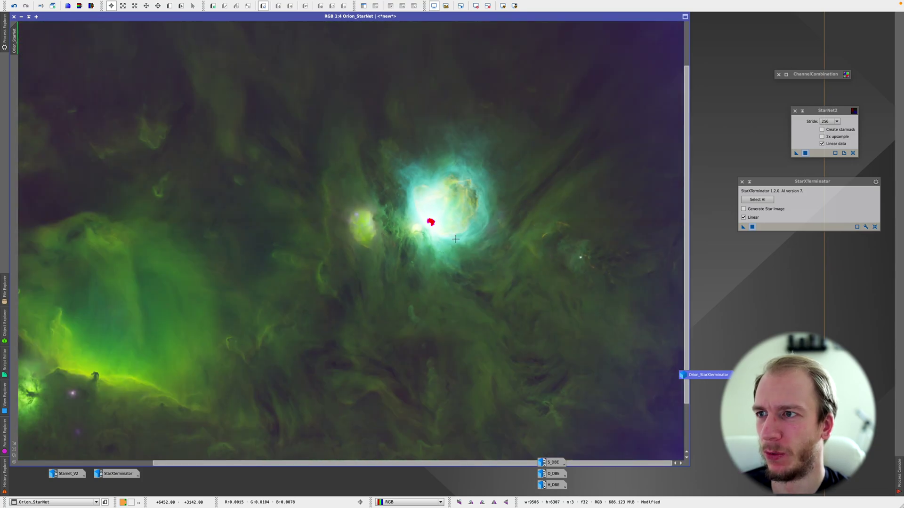
key("minus")
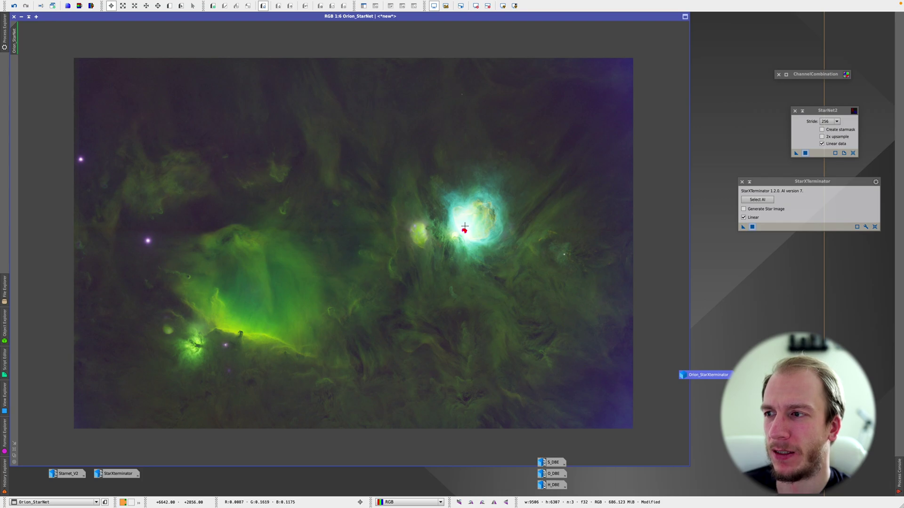
left_click(15, 450)
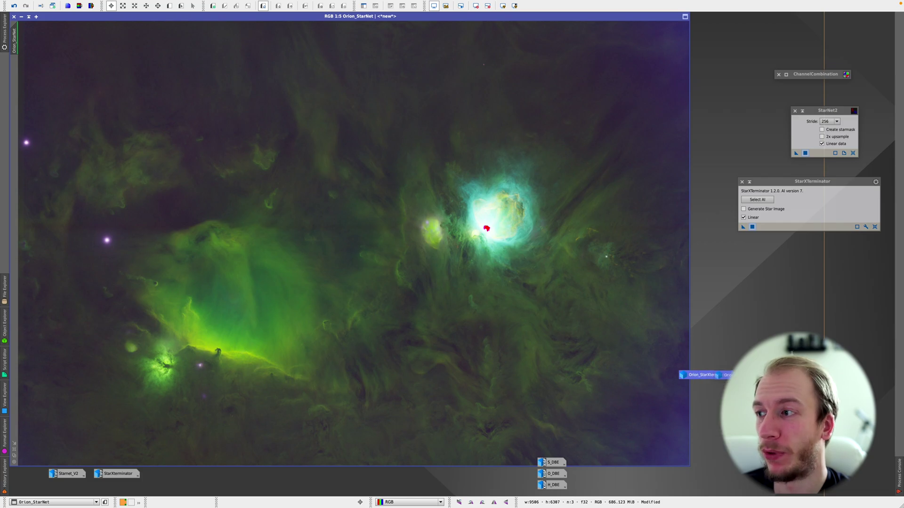
left_click_drag(715, 375, 760, 377)
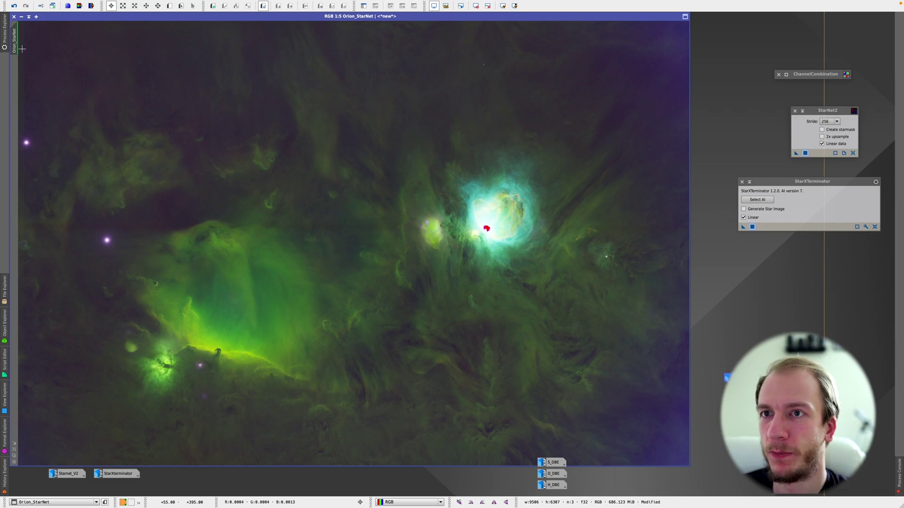
Open Orion_StarXterminator, enlarge its window, and place it beside the Orion_StarNet window
double_click(728, 377)
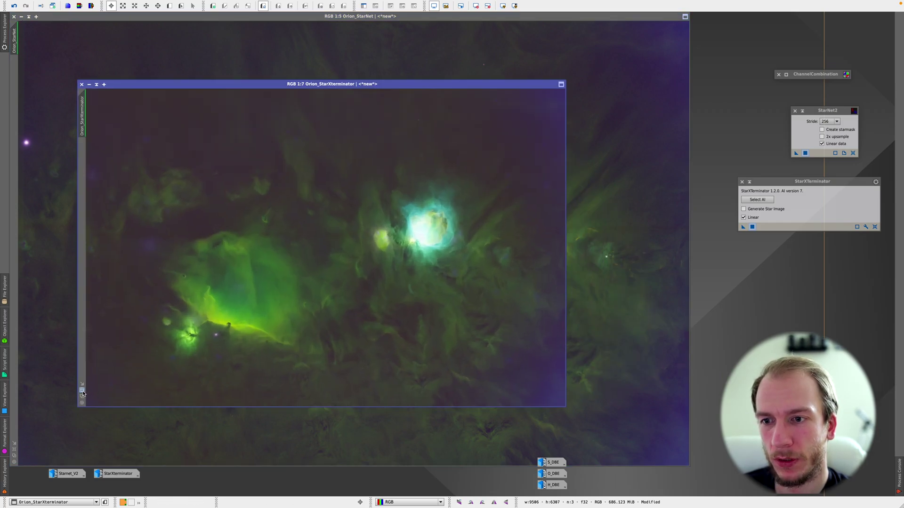
left_click(82, 390)
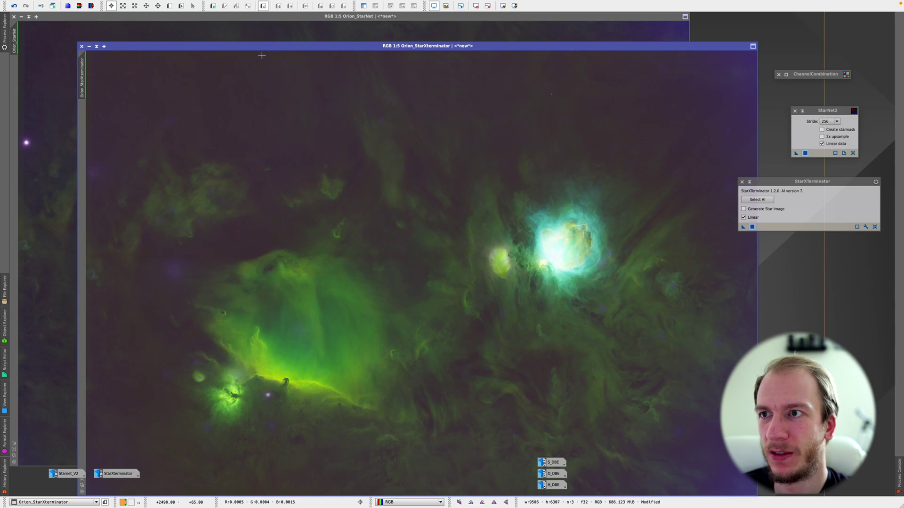
left_click_drag(258, 46, 257, 20)
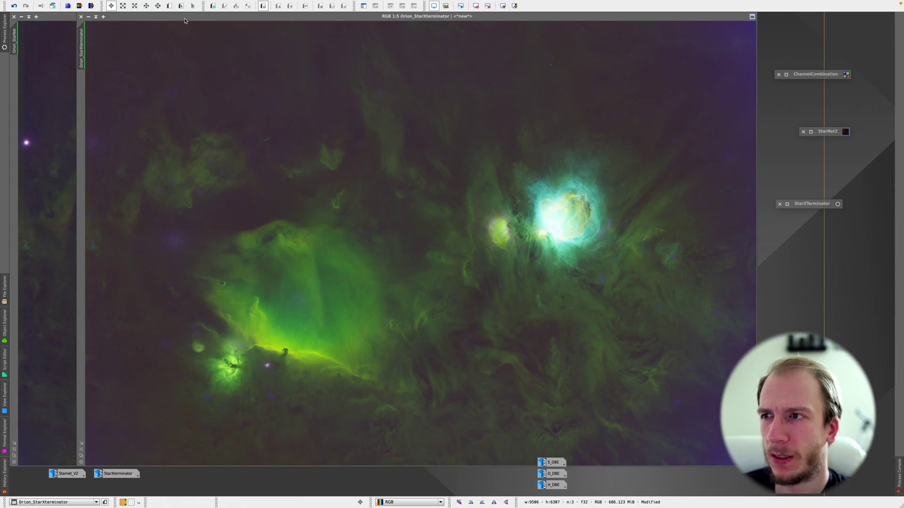
left_click_drag(185, 20, 306, 22)
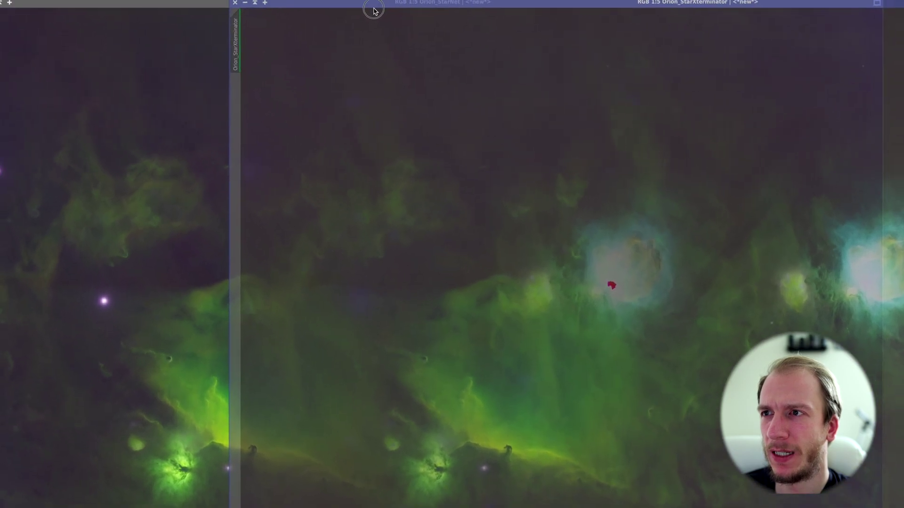
left_click_drag(374, 11, 374, 10)
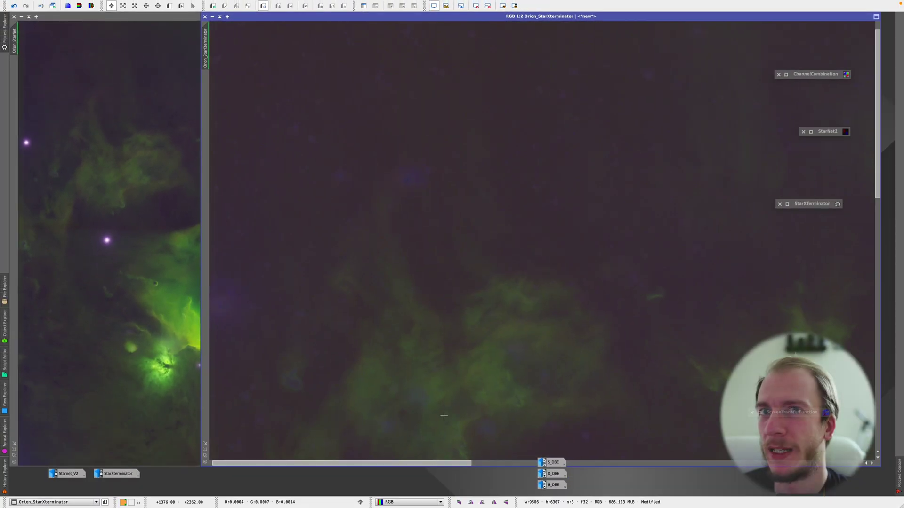
left_click(899, 480)
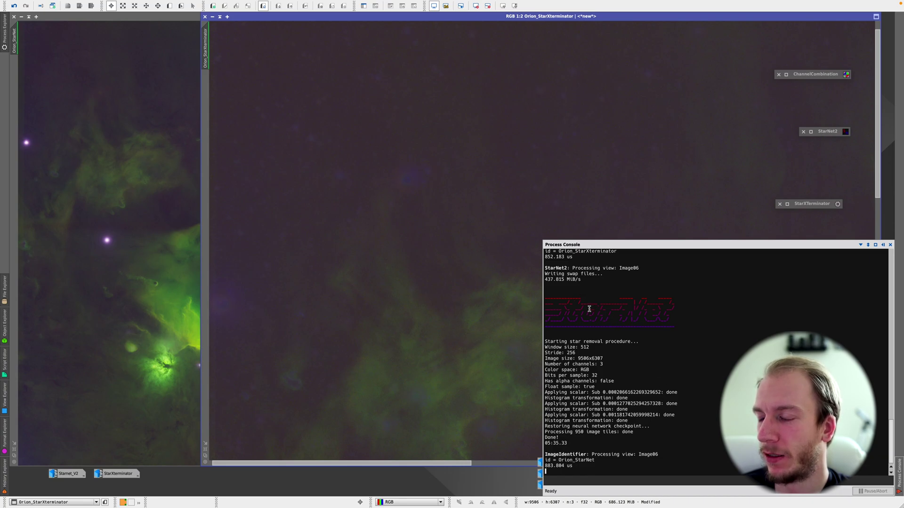
scroll(556, 272, "up", 2)
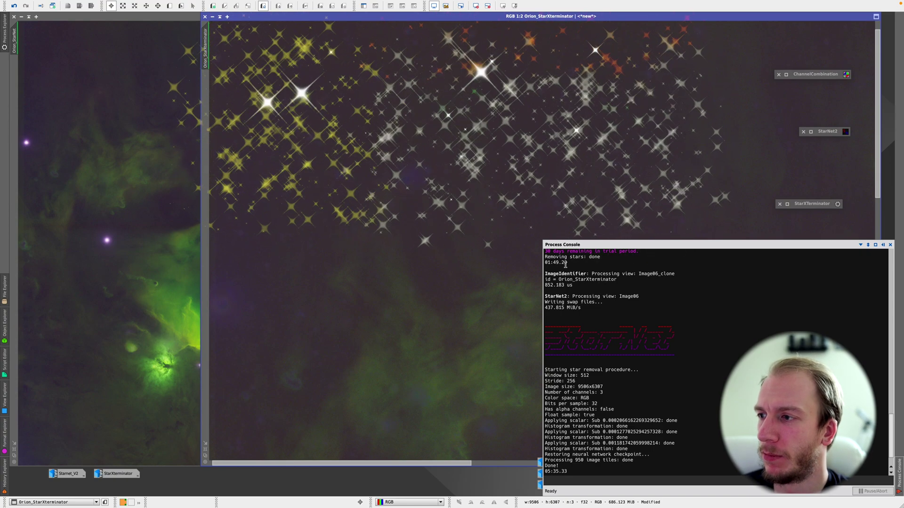
scroll(563, 265, "up", 1)
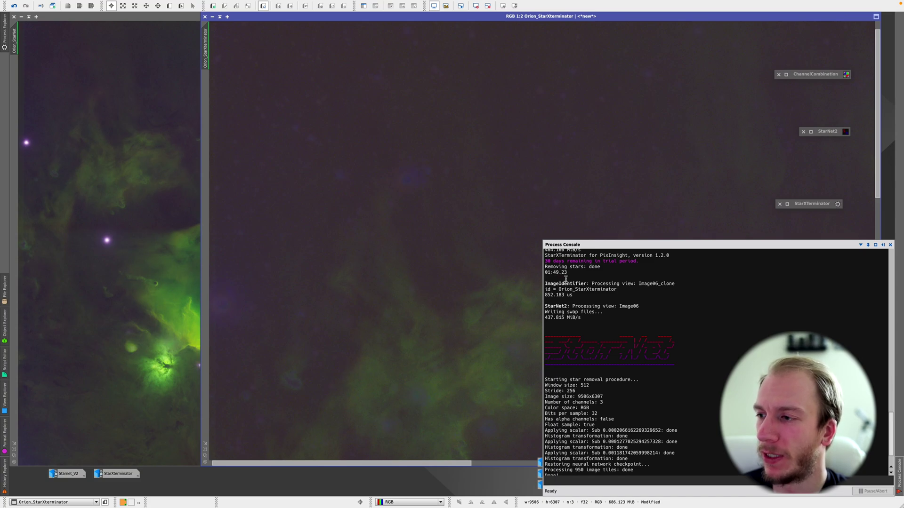
scroll(564, 278, "down", 3)
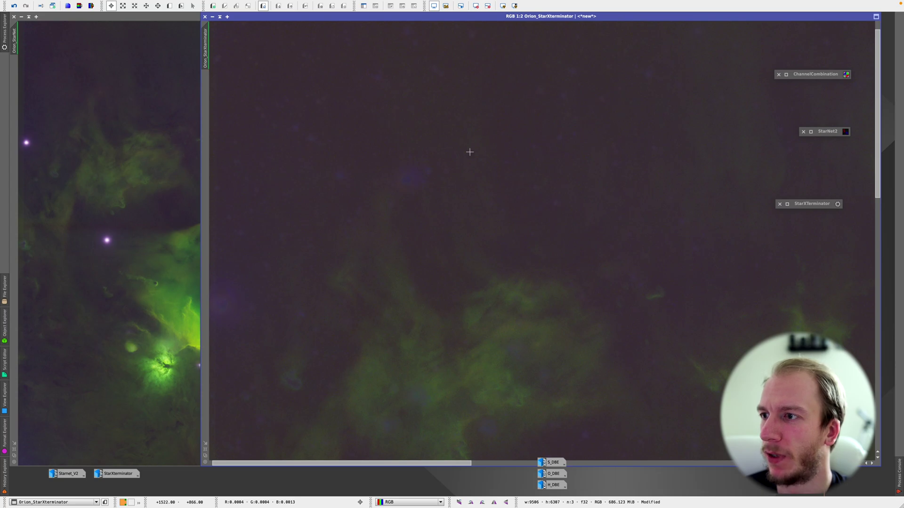
Zoom the StarXterminator view and flip between the StarNet and StarXterminator Orion results
scroll(470, 151, "down", 4)
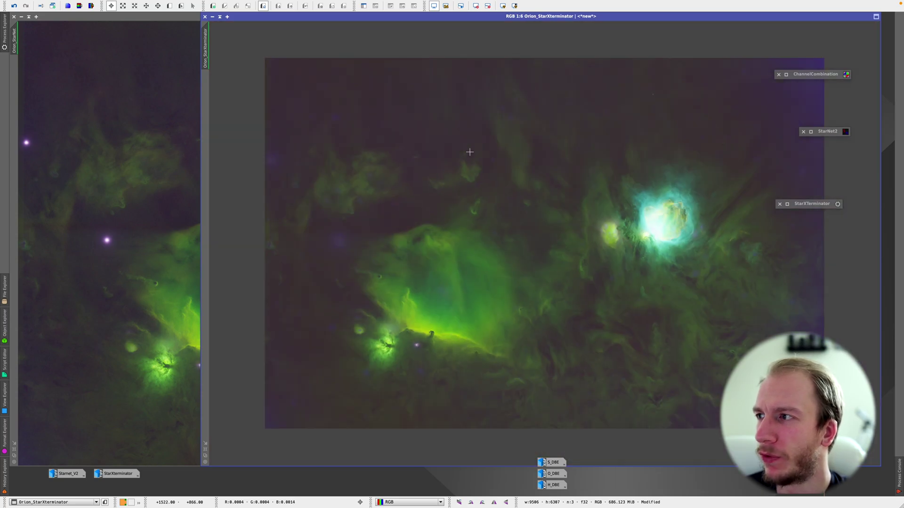
scroll(469, 152, "up", 1)
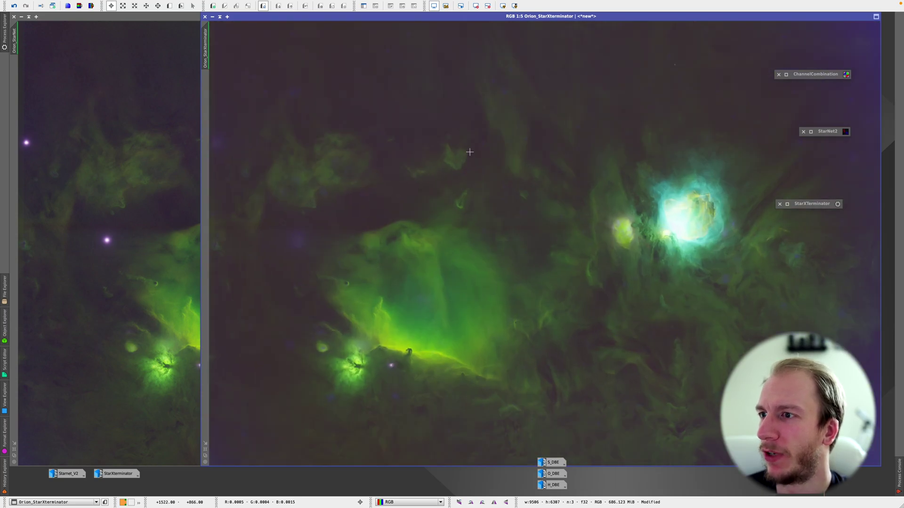
left_click(180, 161)
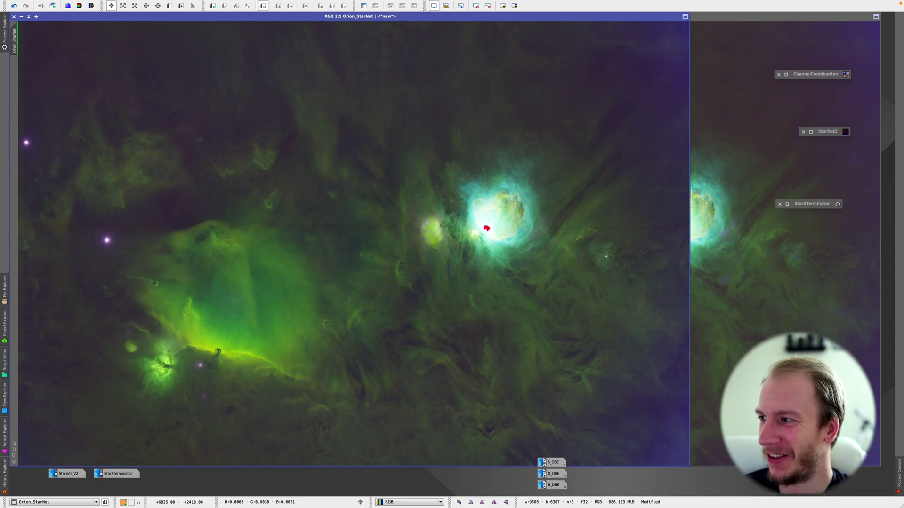
left_click(720, 191)
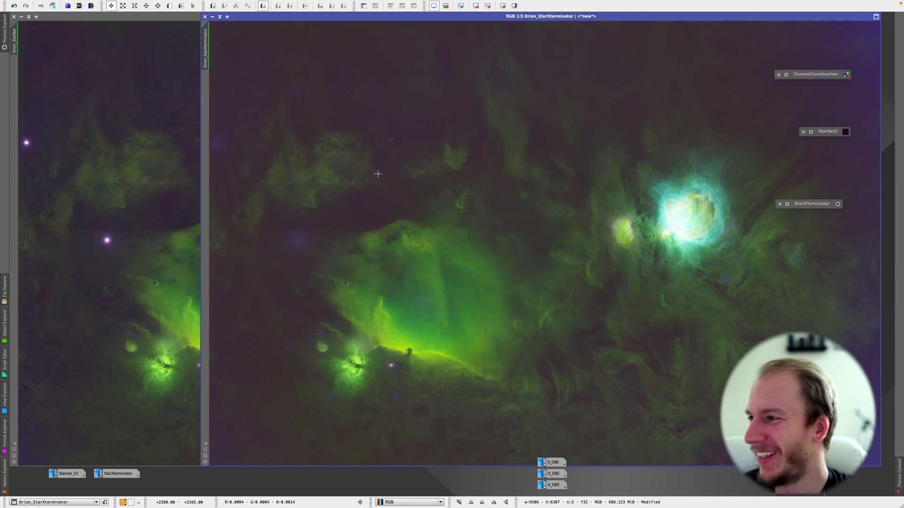
left_click(170, 179)
left_click(775, 273)
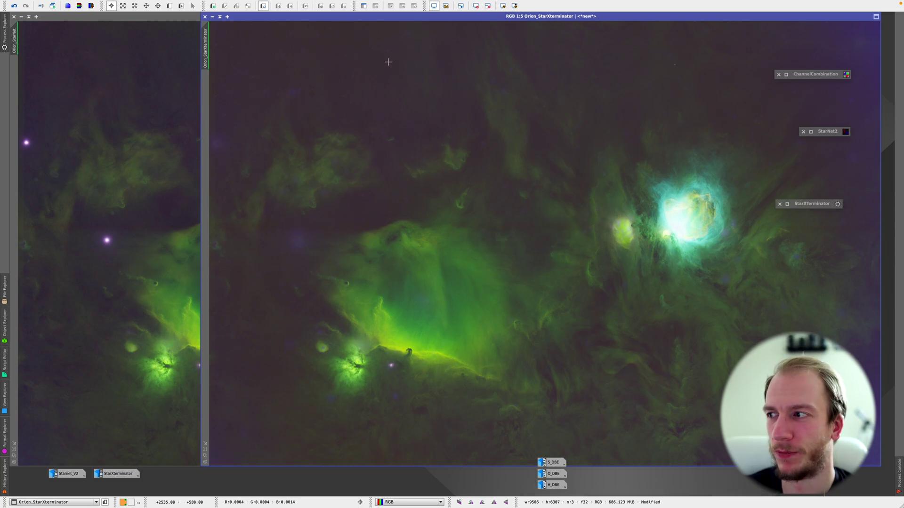
Bring Orion_StarNet forward and shrink both Orion windows
left_click(179, 137)
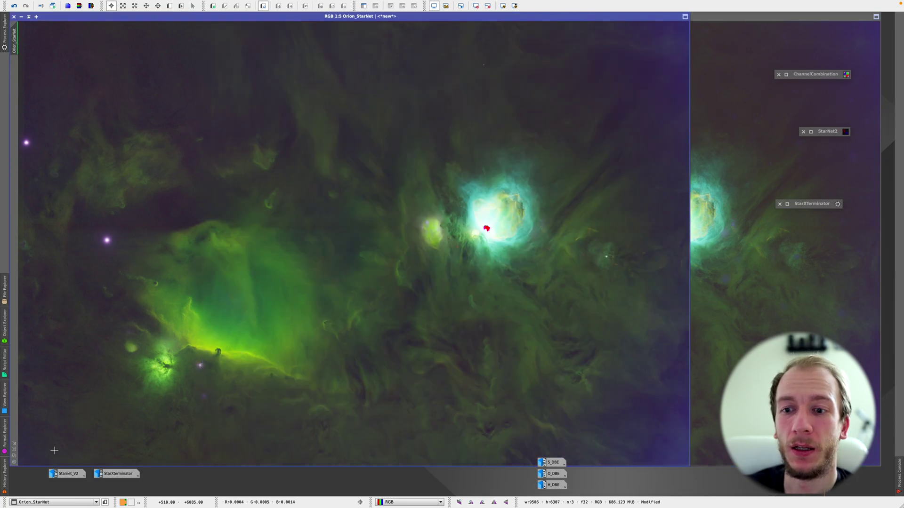
left_click(14, 456)
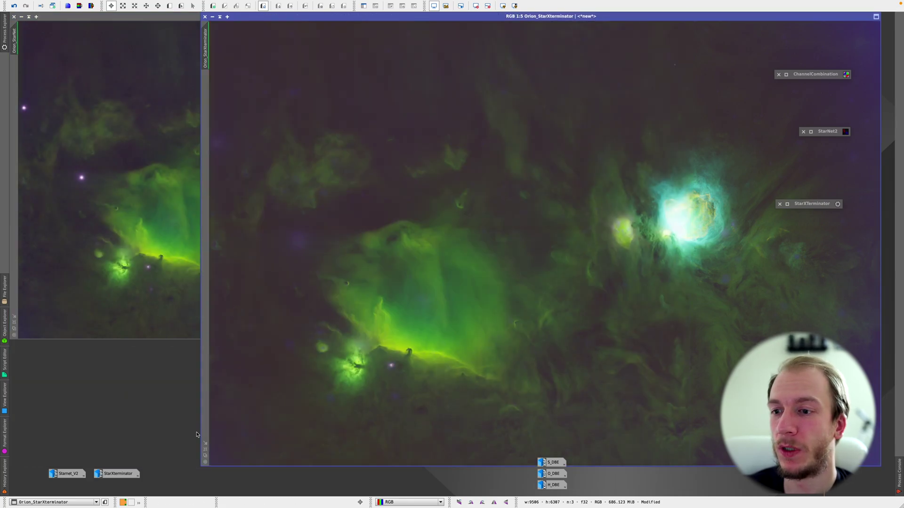
left_click(205, 455)
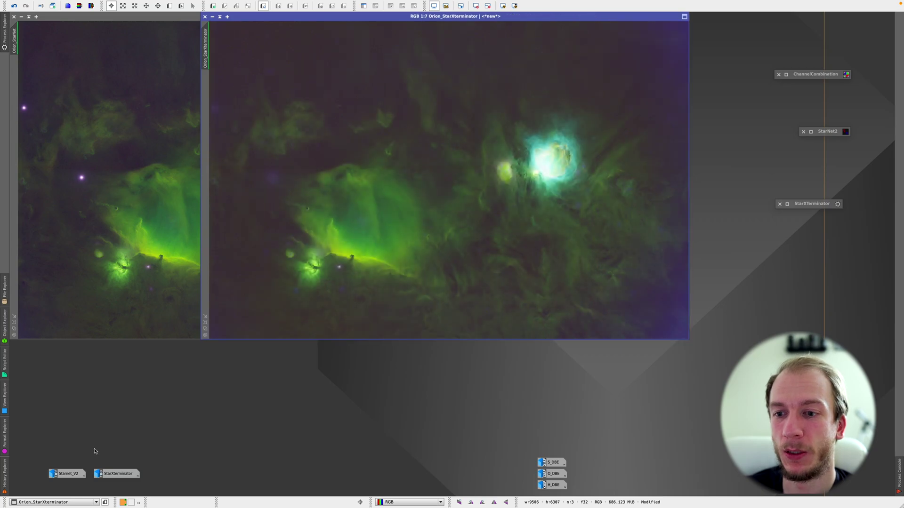
Open the Starnet_V2 and StarXterminator Rosette starless images side by side
double_click(66, 473)
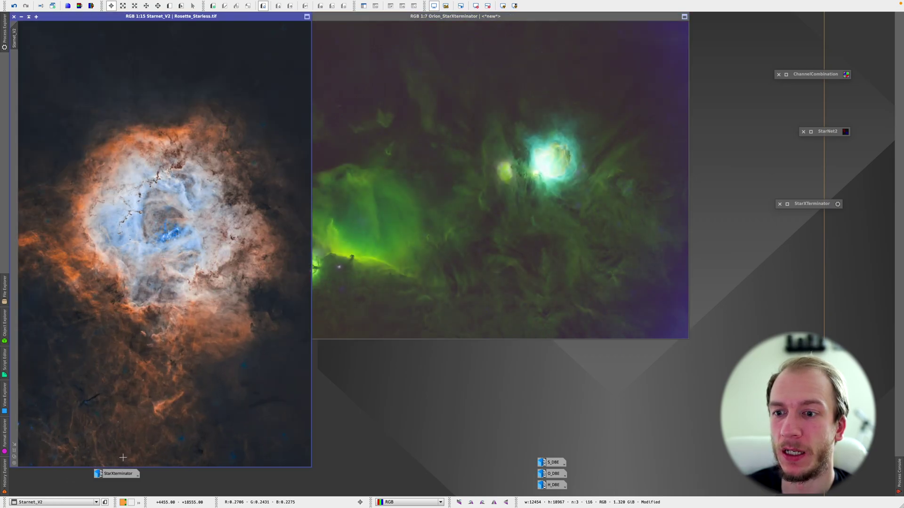
double_click(118, 473)
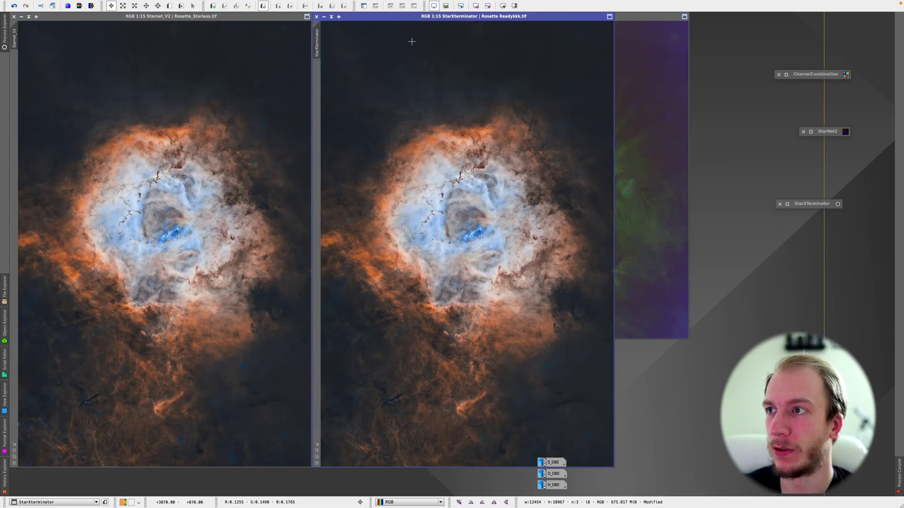
left_click_drag(411, 16, 627, 16)
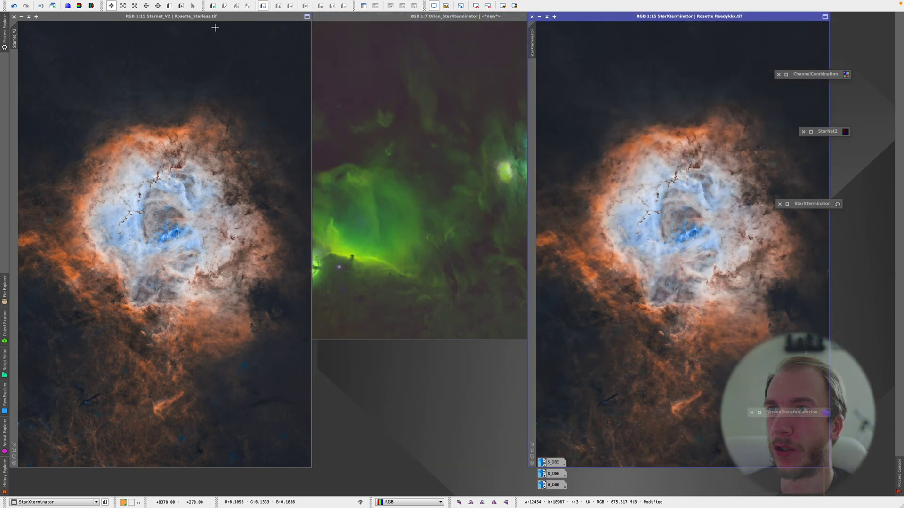
left_click_drag(210, 16, 425, 17)
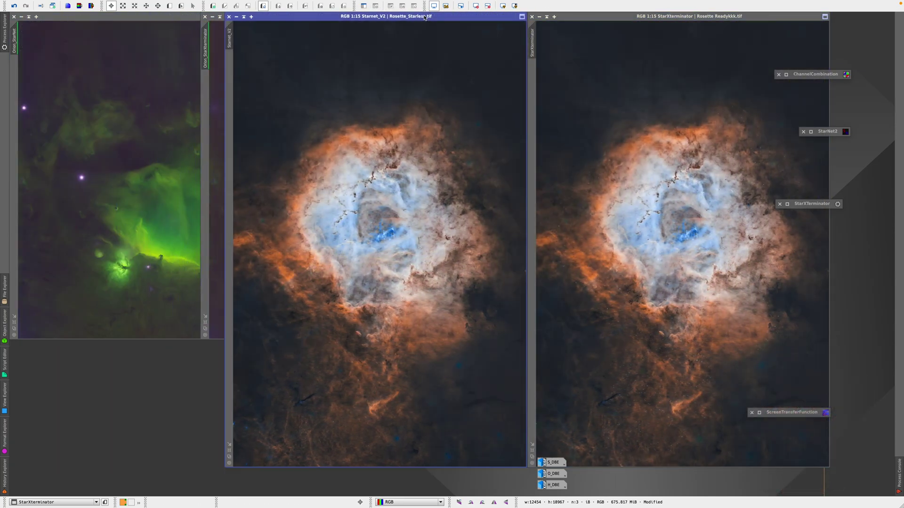
Close the ChannelCombination, StarNet2 and StarXTerminator process icons
left_click(779, 74)
left_click(803, 132)
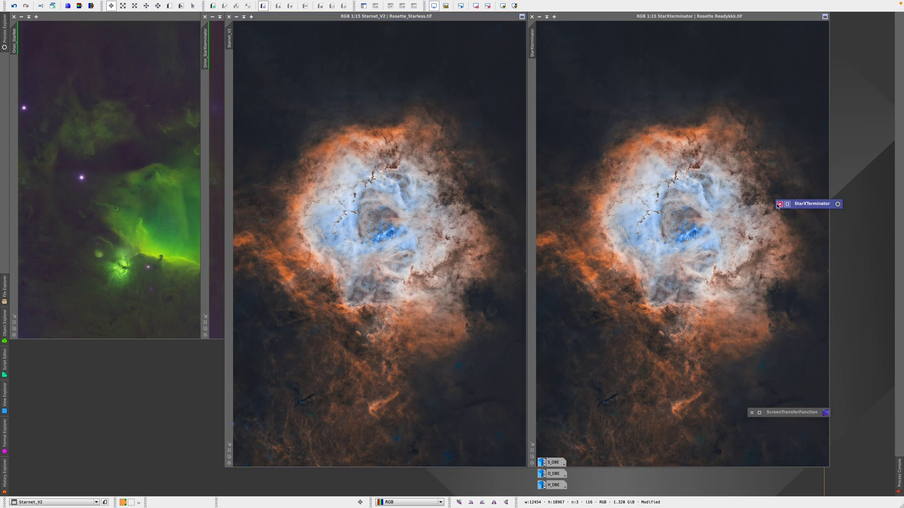
left_click(779, 204)
Move the StarXterminator Orion window right so the two Orion results sit side by side
left_click(212, 111)
left_click_drag(261, 16, 459, 12)
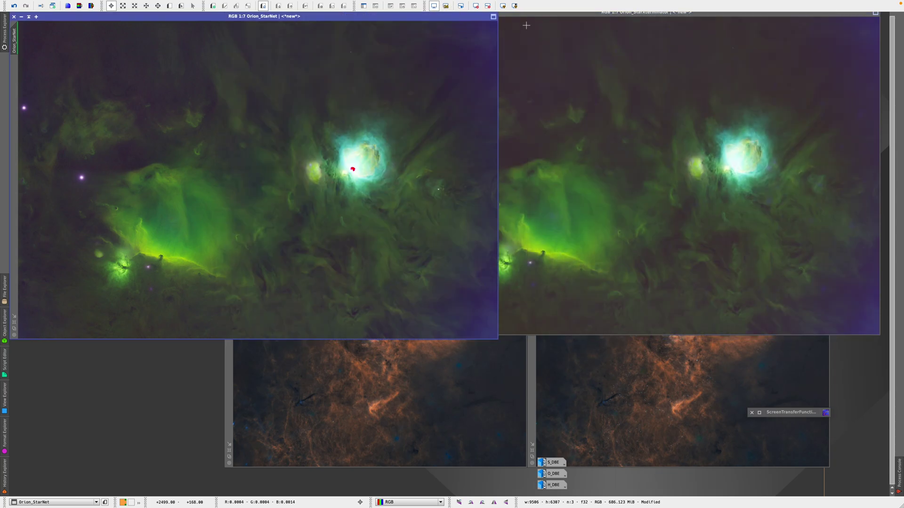
left_click(526, 25)
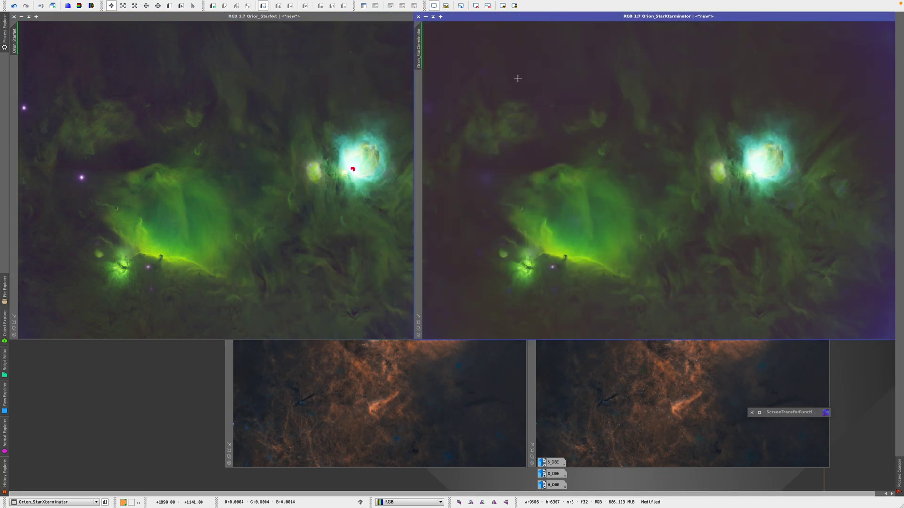